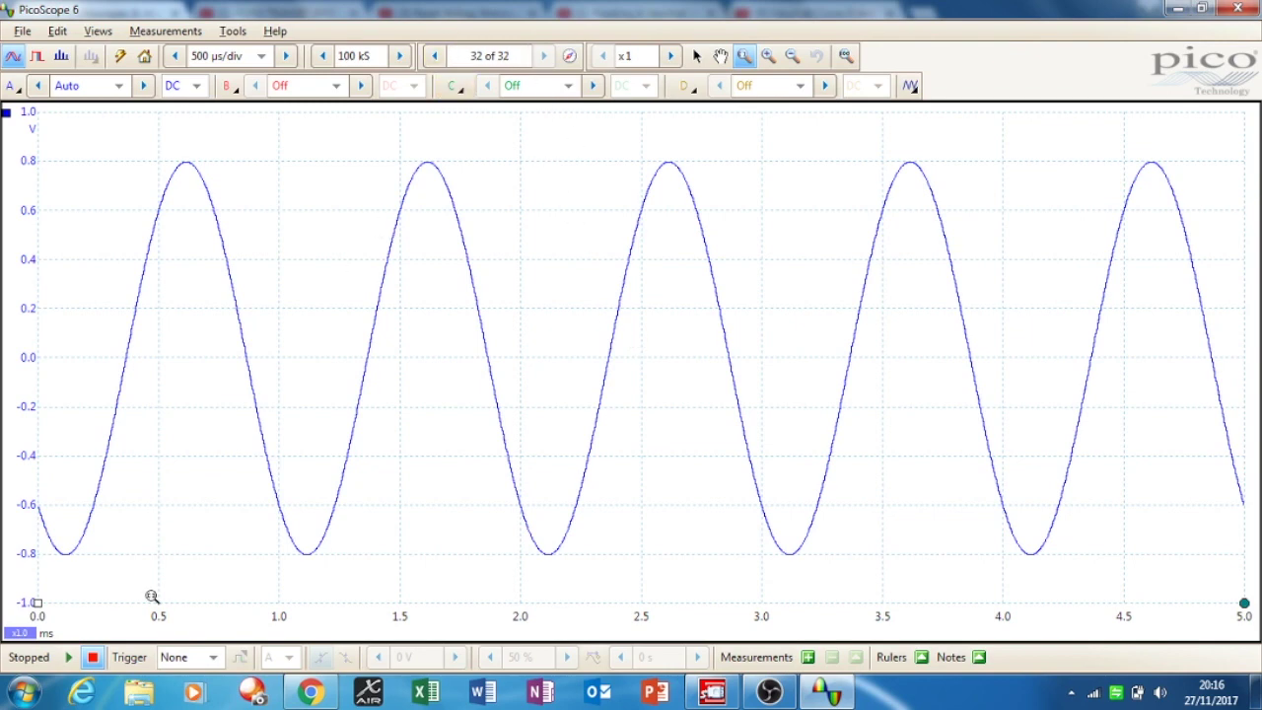
Run and stop a capture, then display stored waveform 2 of 32 from the Buffer Navigator
{"action": "left_click", "coordinate": [70, 657]}
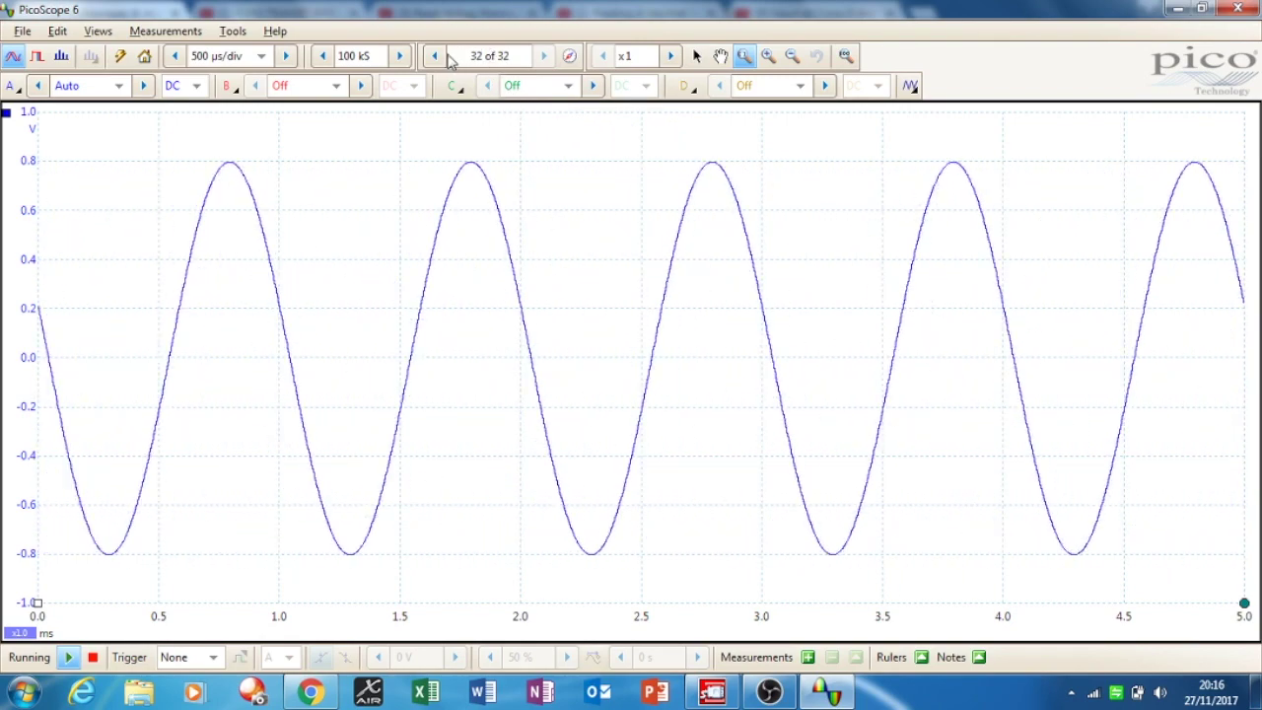
{"action": "left_click", "coordinate": [93, 657]}
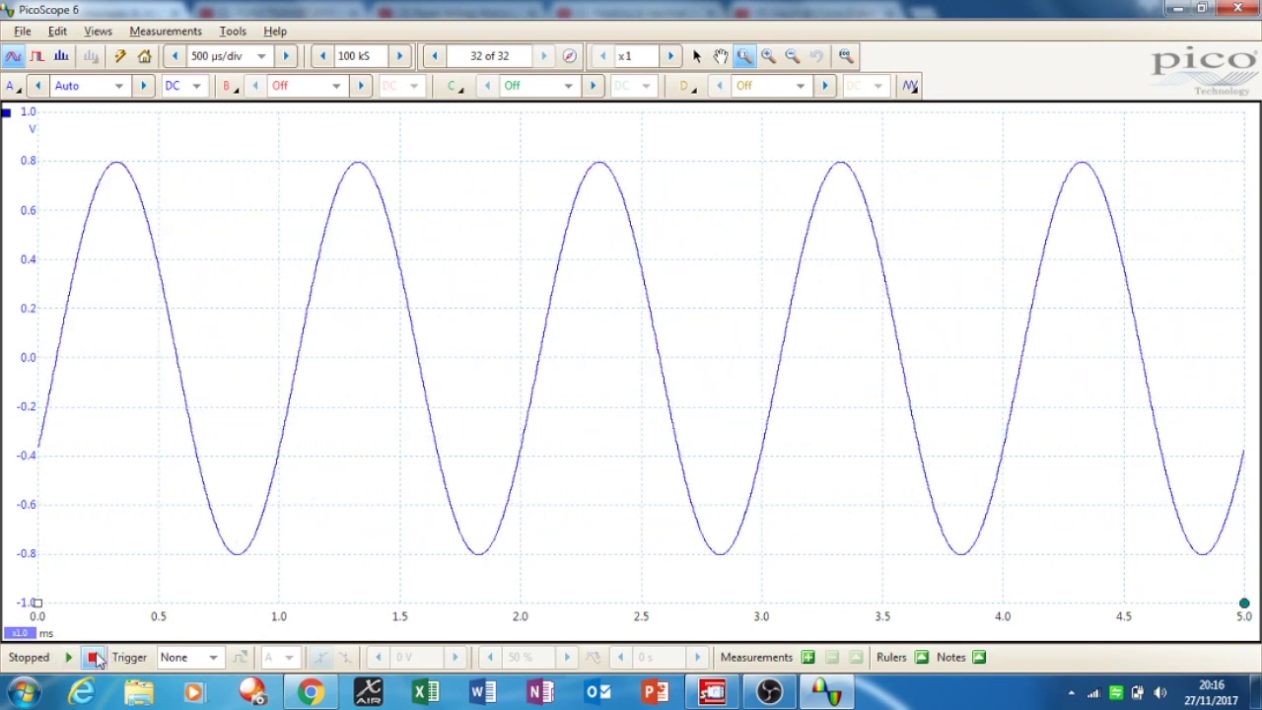
{"action": "left_click", "coordinate": [569, 56]}
{"action": "left_click", "coordinate": [660, 262]}
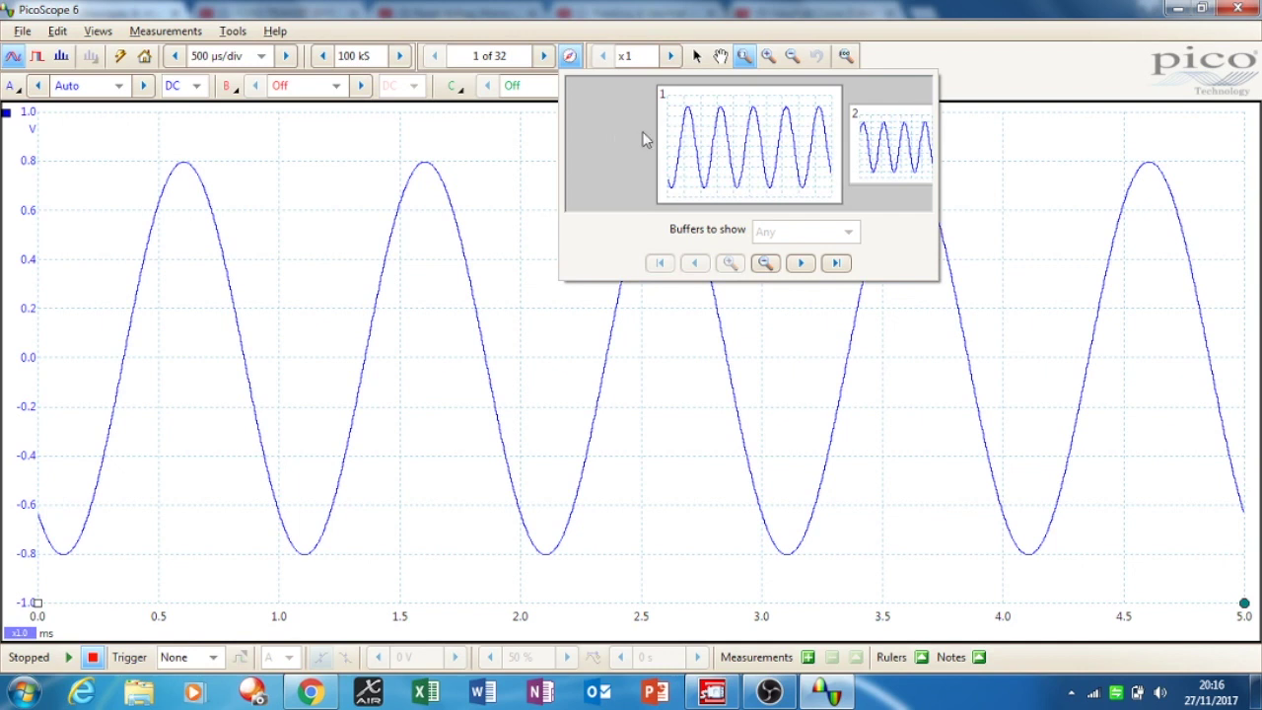
{"action": "left_click", "coordinate": [914, 153]}
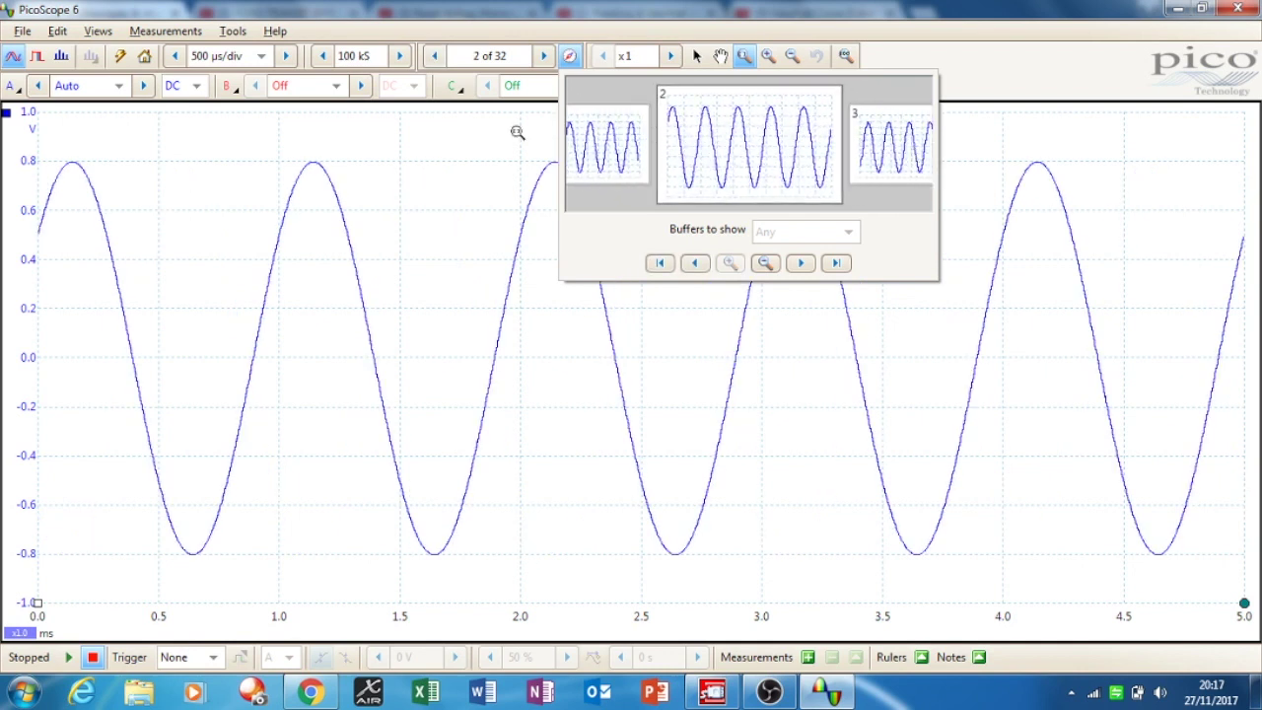
{"action": "left_click", "coordinate": [484, 133]}
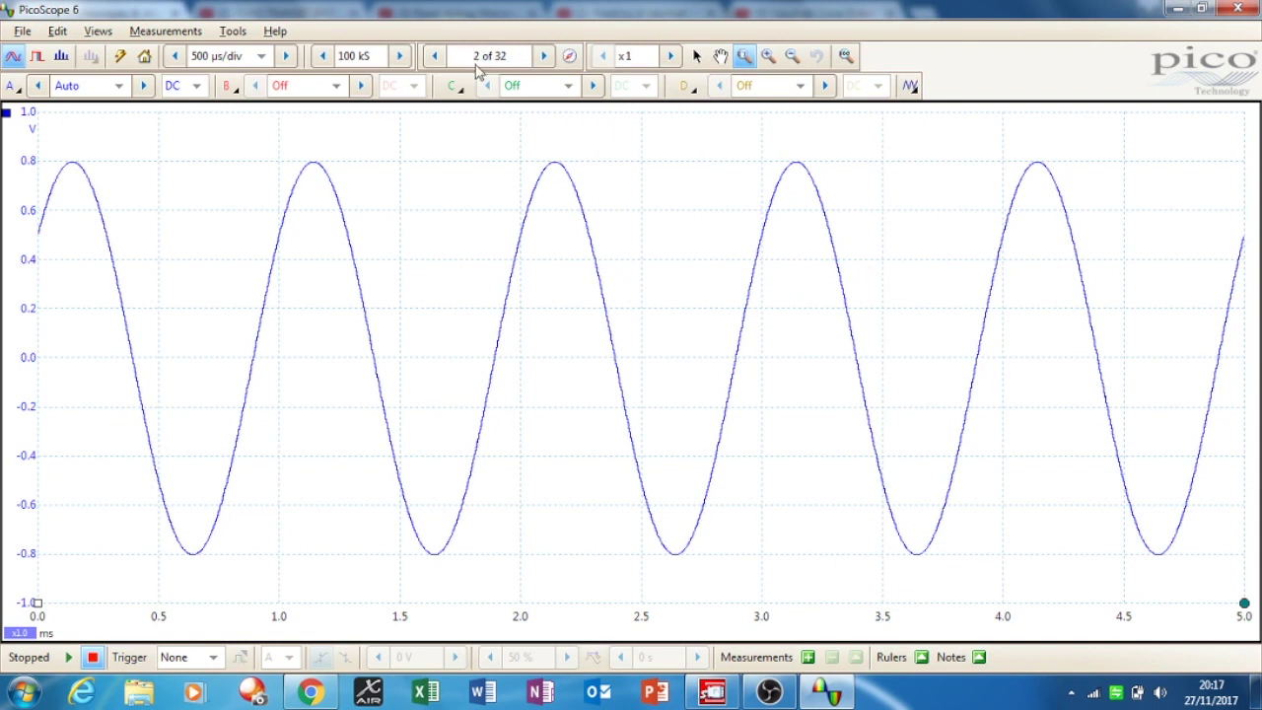
Set Maximum Waveforms to 50 in the General preferences, apply it, and restart live capture
{"action": "left_click", "coordinate": [227, 30]}
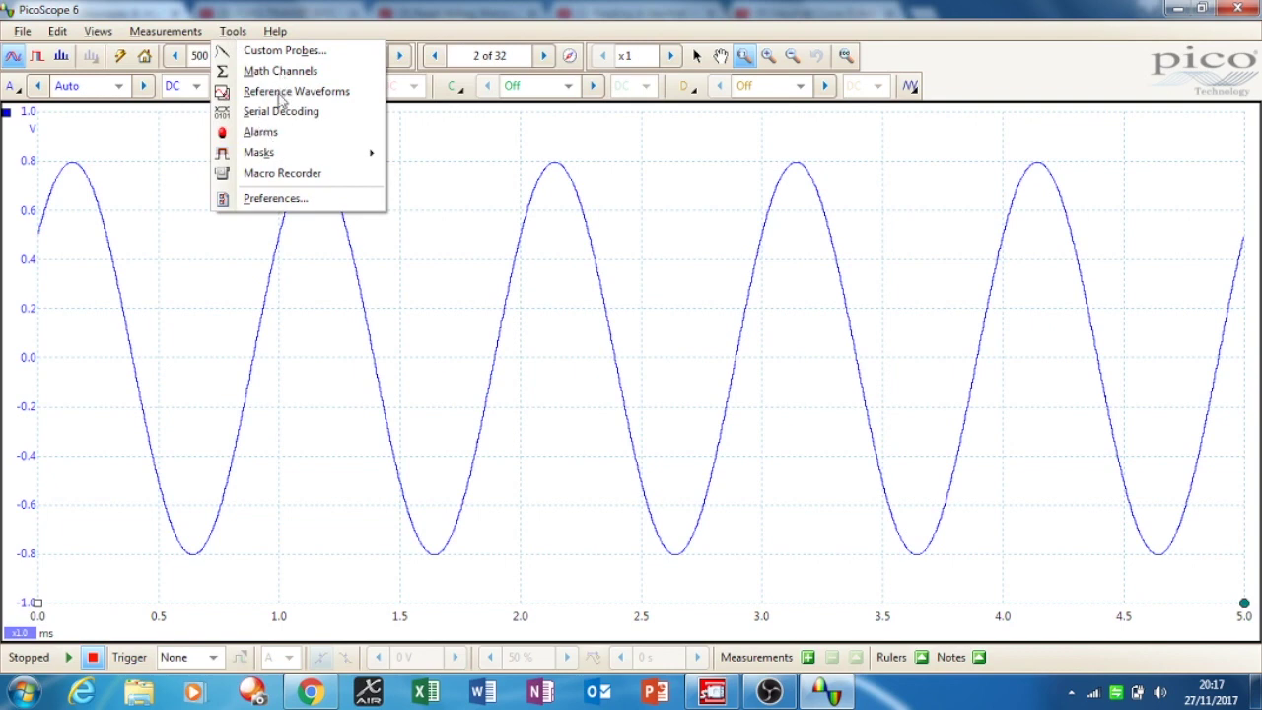
{"action": "left_click", "coordinate": [275, 199]}
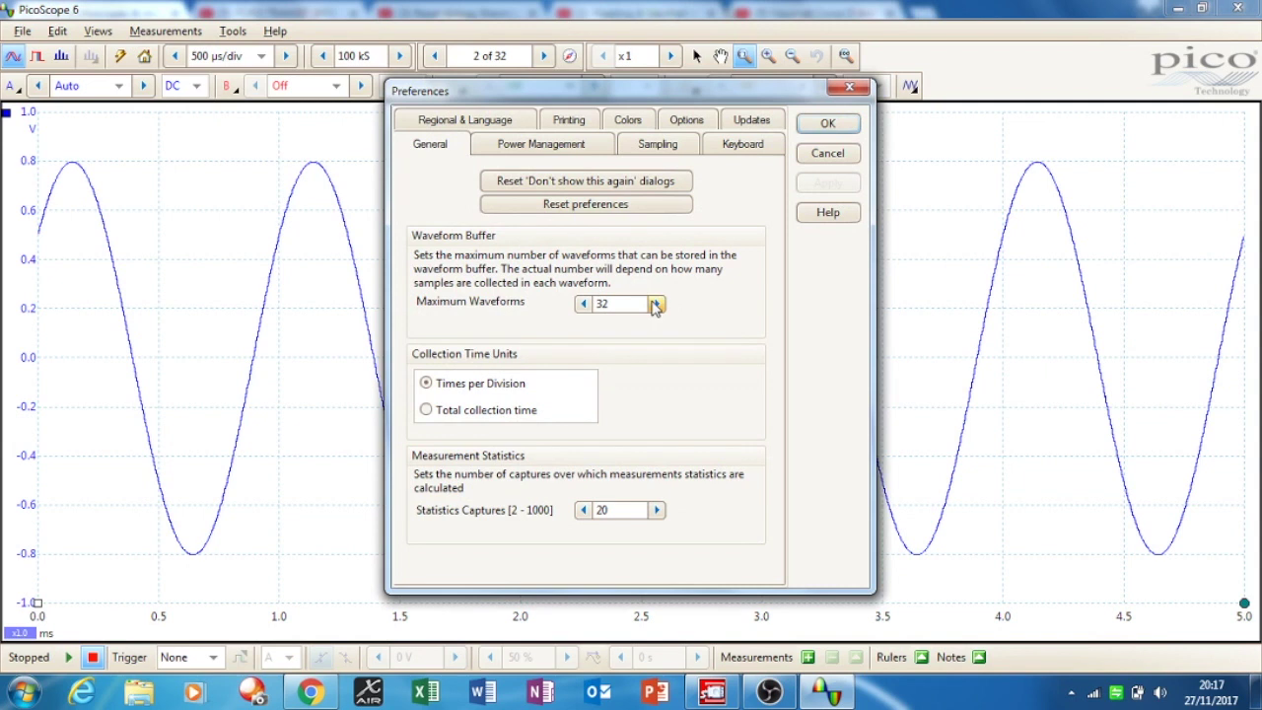
{"action": "left_click", "coordinate": [655, 306]}
{"action": "left_click", "coordinate": [655, 306]}
{"action": "left_click_drag", "start_coordinate": [622, 302], "coordinate": [559, 313]}
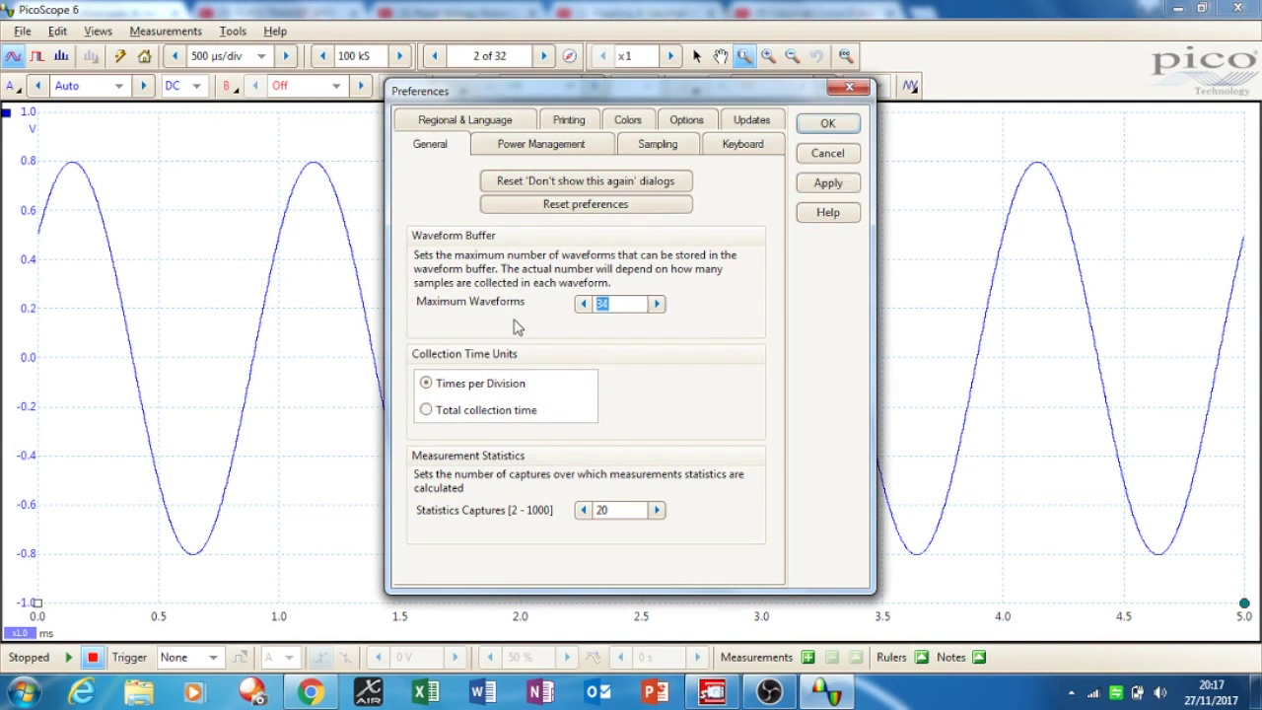
{"action": "type", "text": "50"}
{"action": "left_click", "coordinate": [833, 184]}
{"action": "left_click", "coordinate": [831, 126]}
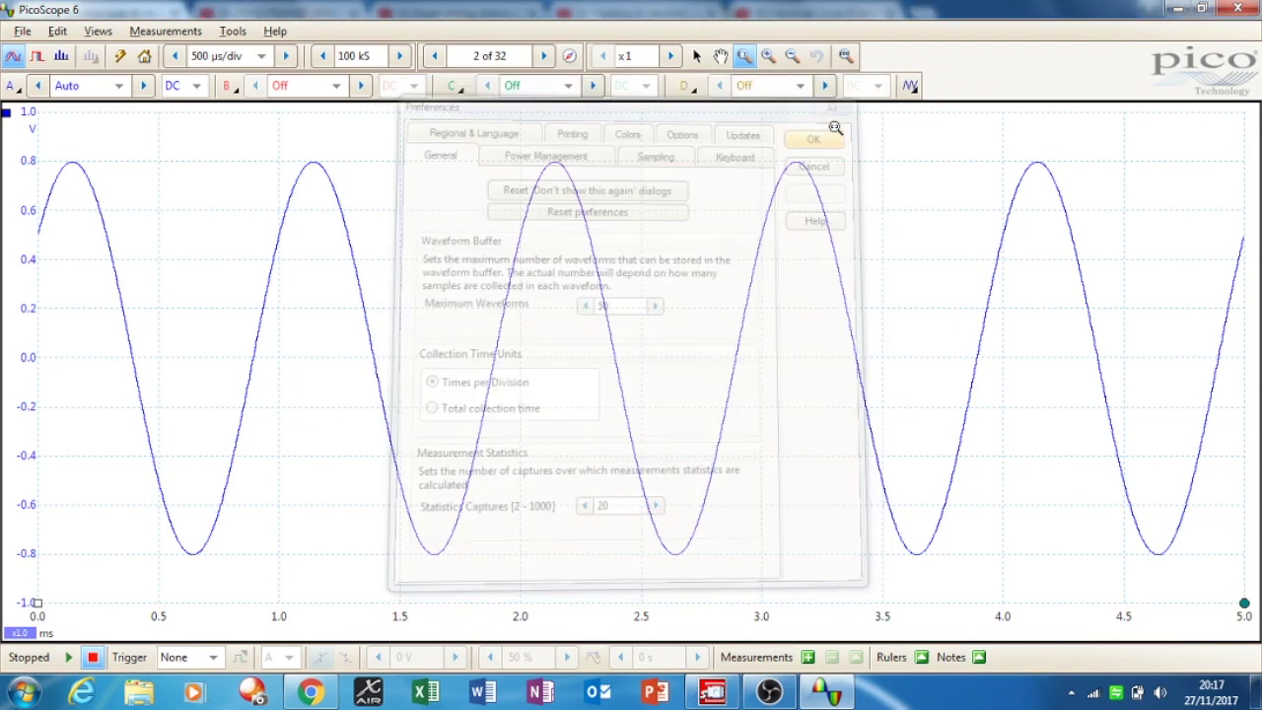
{"action": "left_click", "coordinate": [69, 658]}
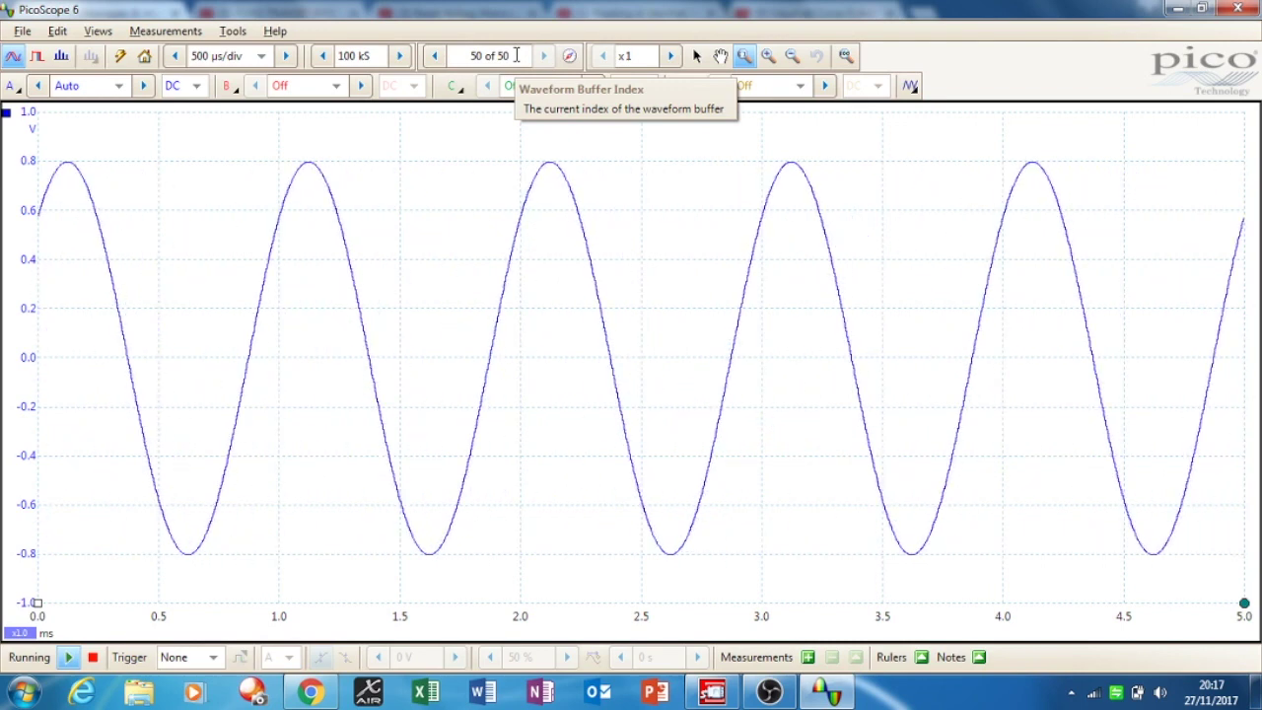
Stop the capture at 50 of 50 buffers, then switch to the PicoScope 2000 product page
{"action": "left_click", "coordinate": [94, 657]}
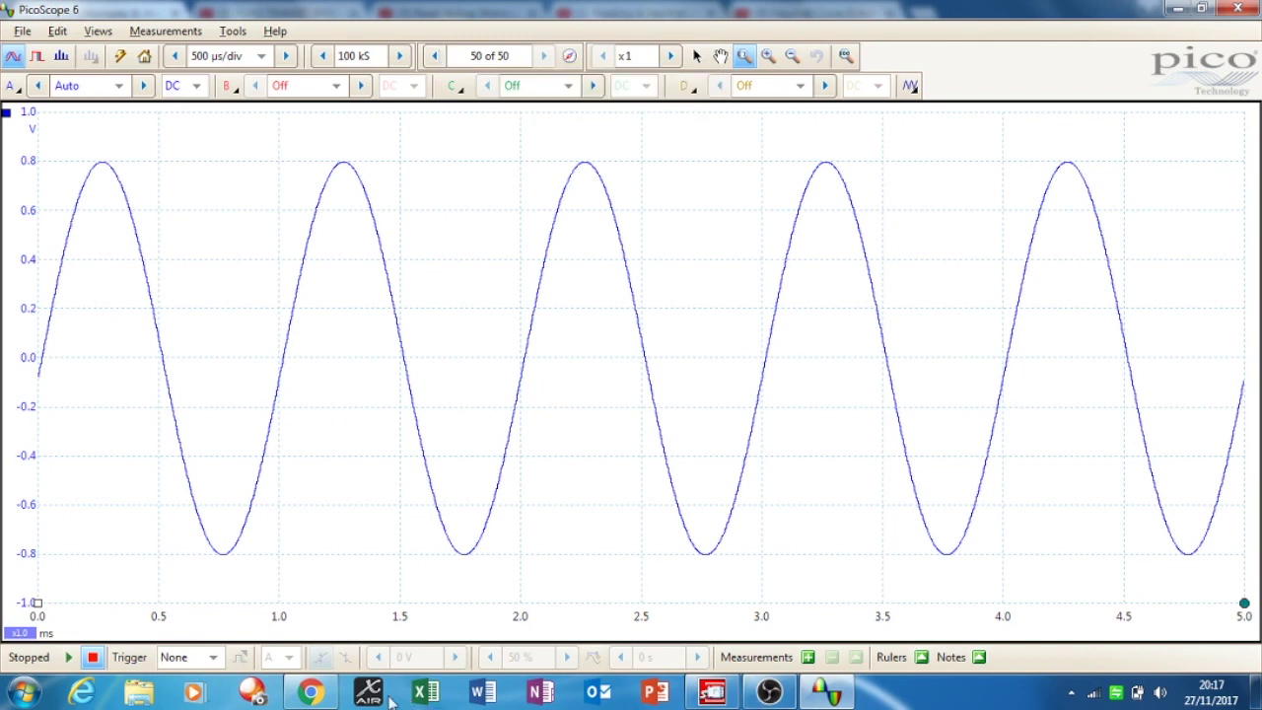
{"action": "left_click", "coordinate": [310, 692]}
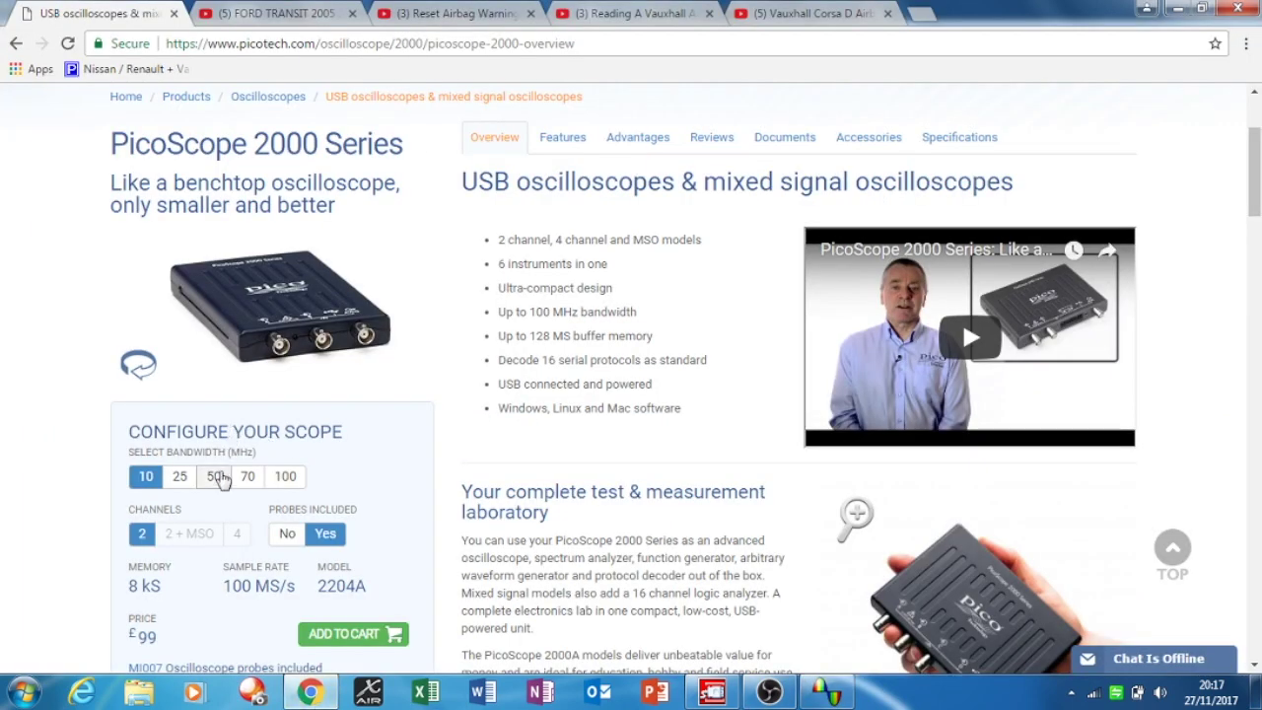
Select 50 MHz bandwidth, giving the 2206B with 32 MS memory at £249
{"action": "left_click", "coordinate": [217, 477]}
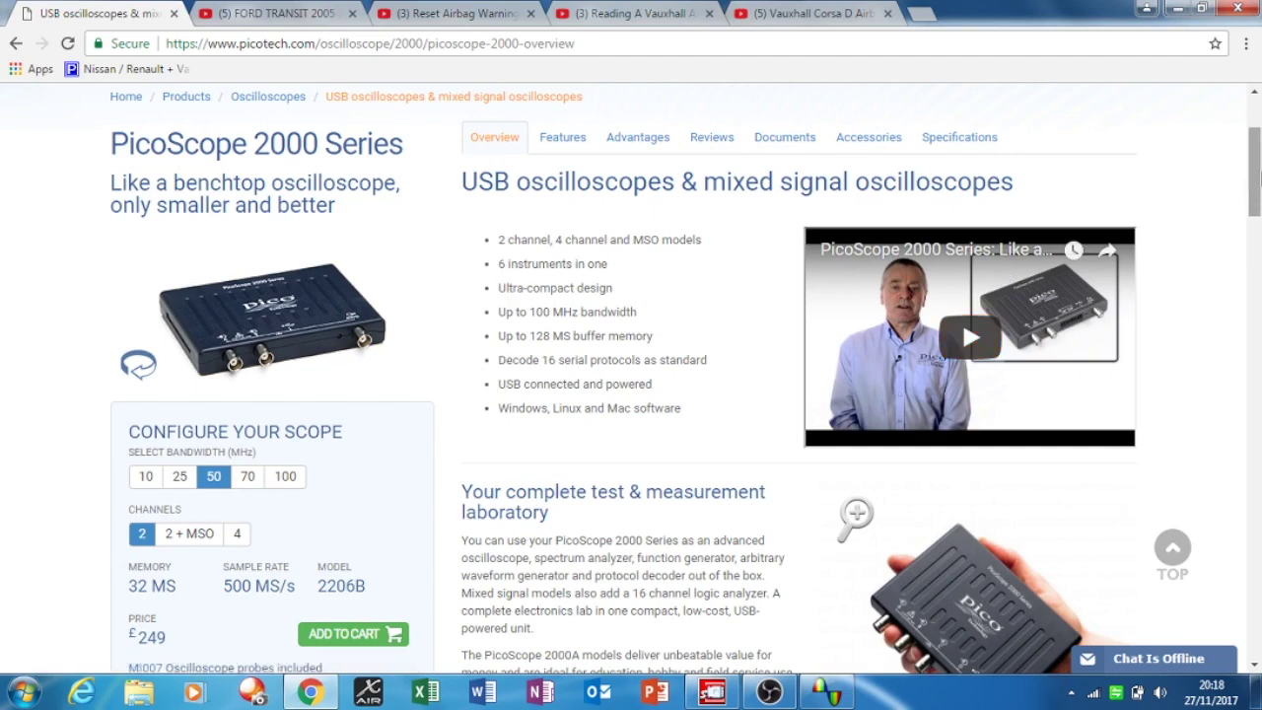
Scroll through the PicoScope 2000 page to the serial bus decoding and FFT spectrum analyzer sections
{"action": "left_click_drag", "start_coordinate": [1258, 176], "coordinate": [1253, 437]}
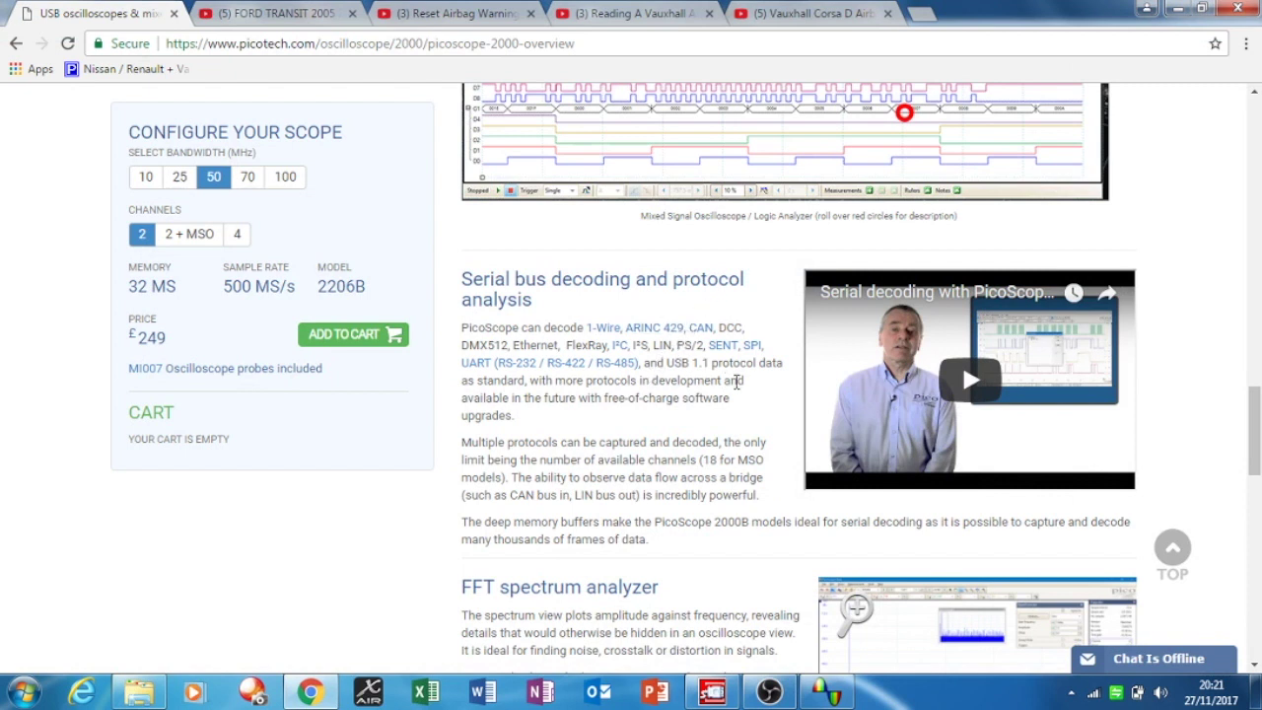
{"action": "left_click", "coordinate": [595, 351]}
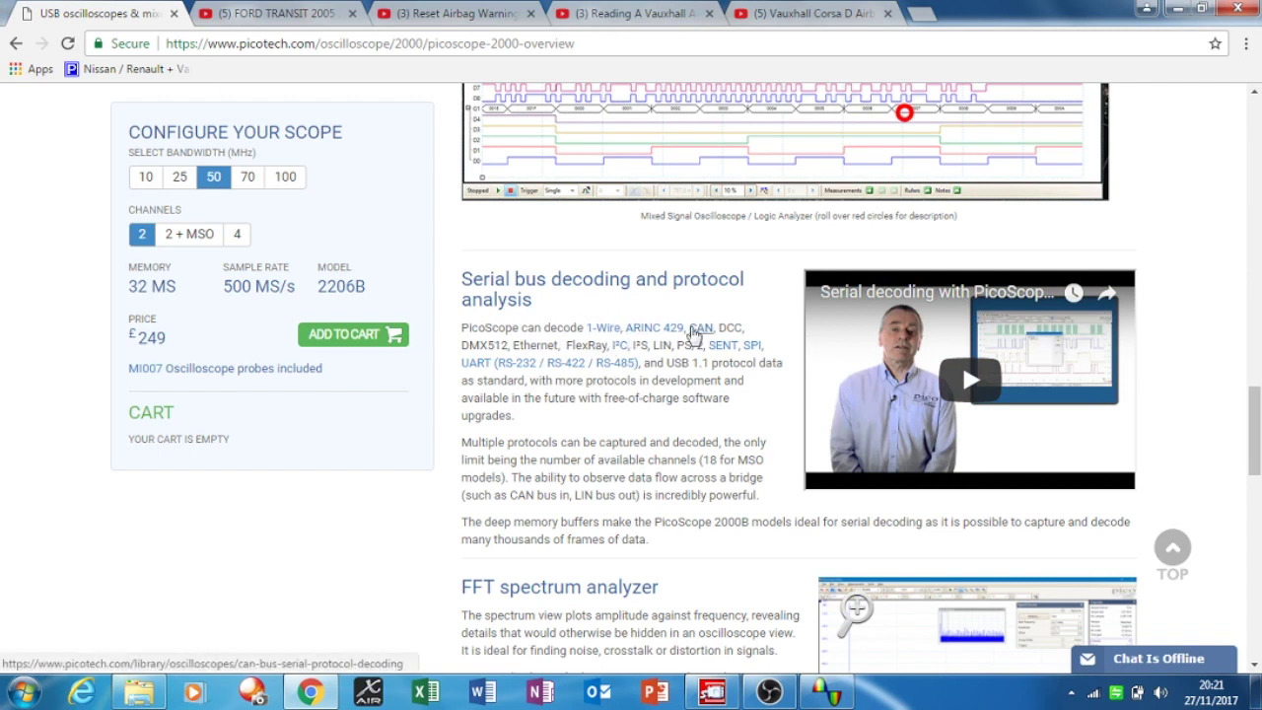
{"action": "left_click", "coordinate": [693, 331]}
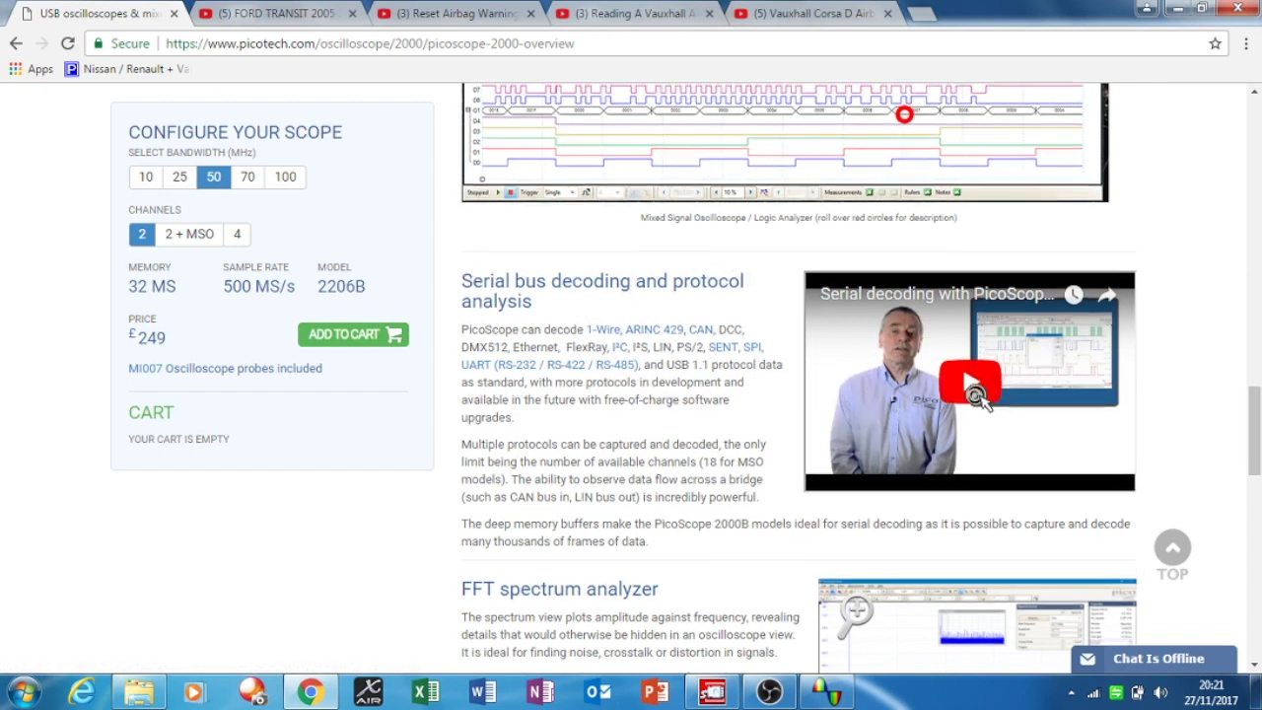
{"action": "scroll", "coordinate": [1047, 401], "scroll_direction": "up", "scroll_amount": 2}
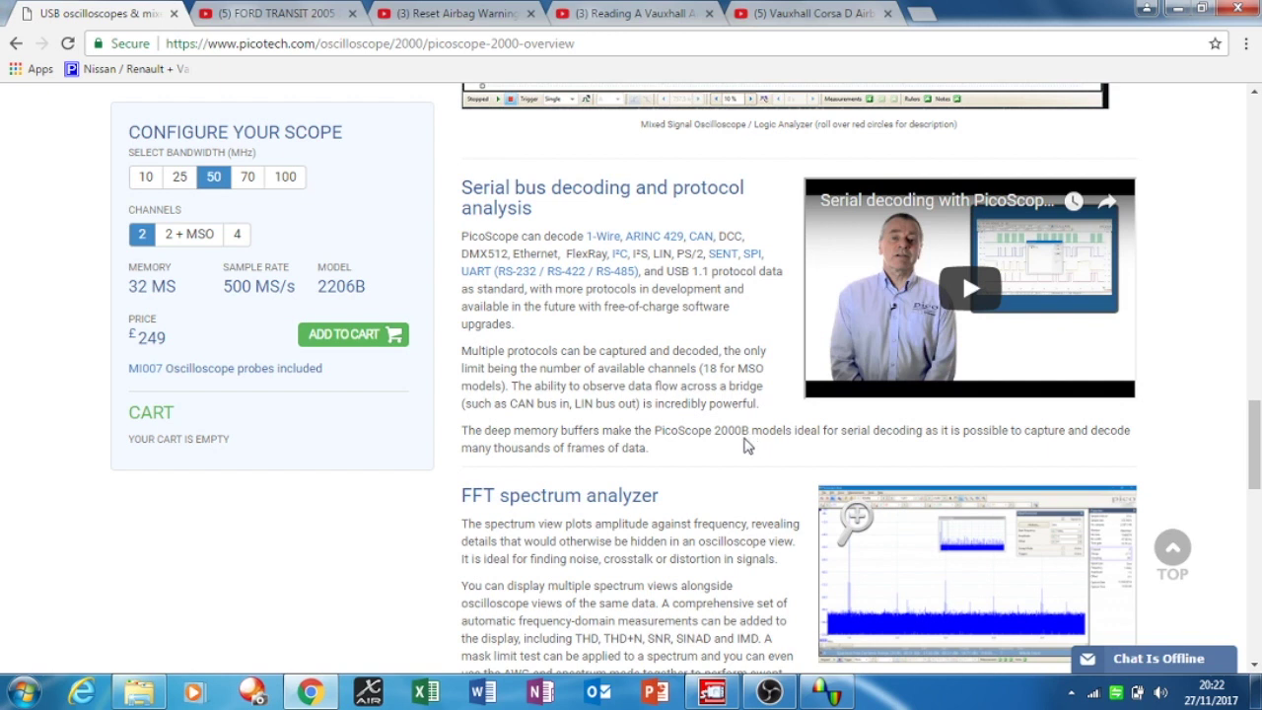
{"action": "left_click", "coordinate": [747, 446]}
{"action": "left_click", "coordinate": [169, 347]}
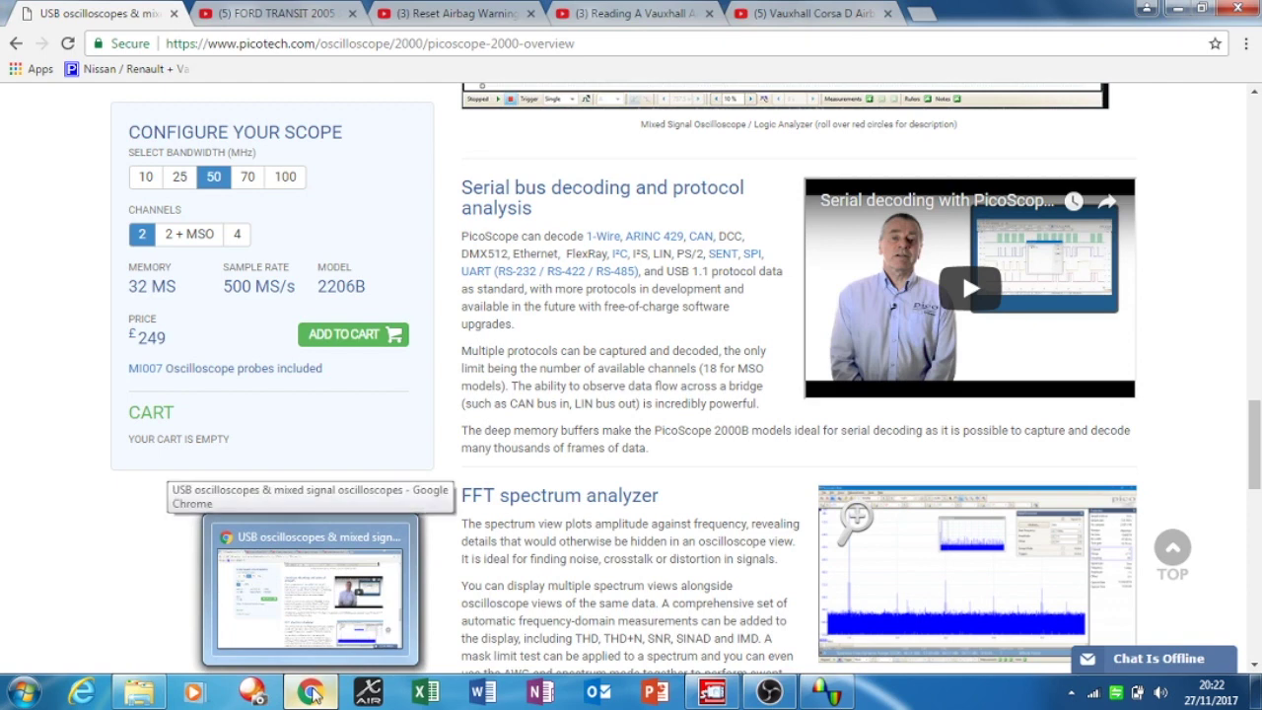
Bring PicoScope 6 to the front and lengthen the timebase by three steps
{"action": "mouse_move", "coordinate": [820, 700]}
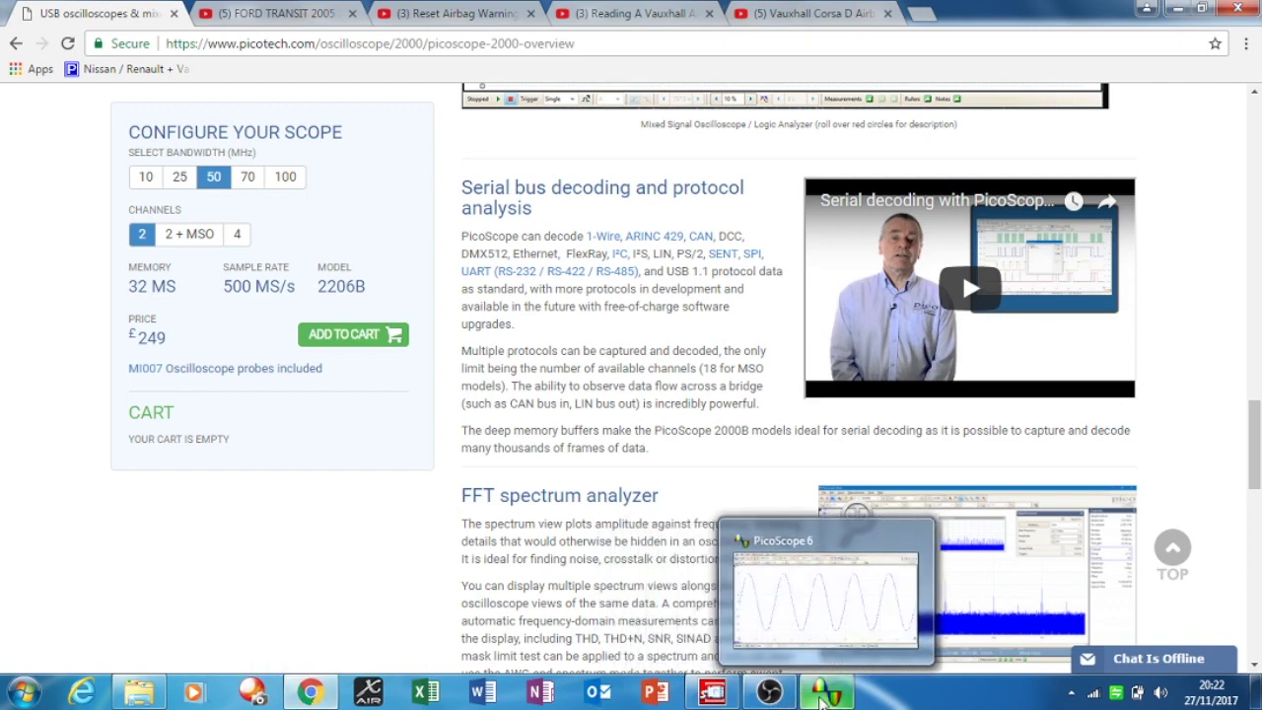
{"action": "left_click", "coordinate": [824, 591]}
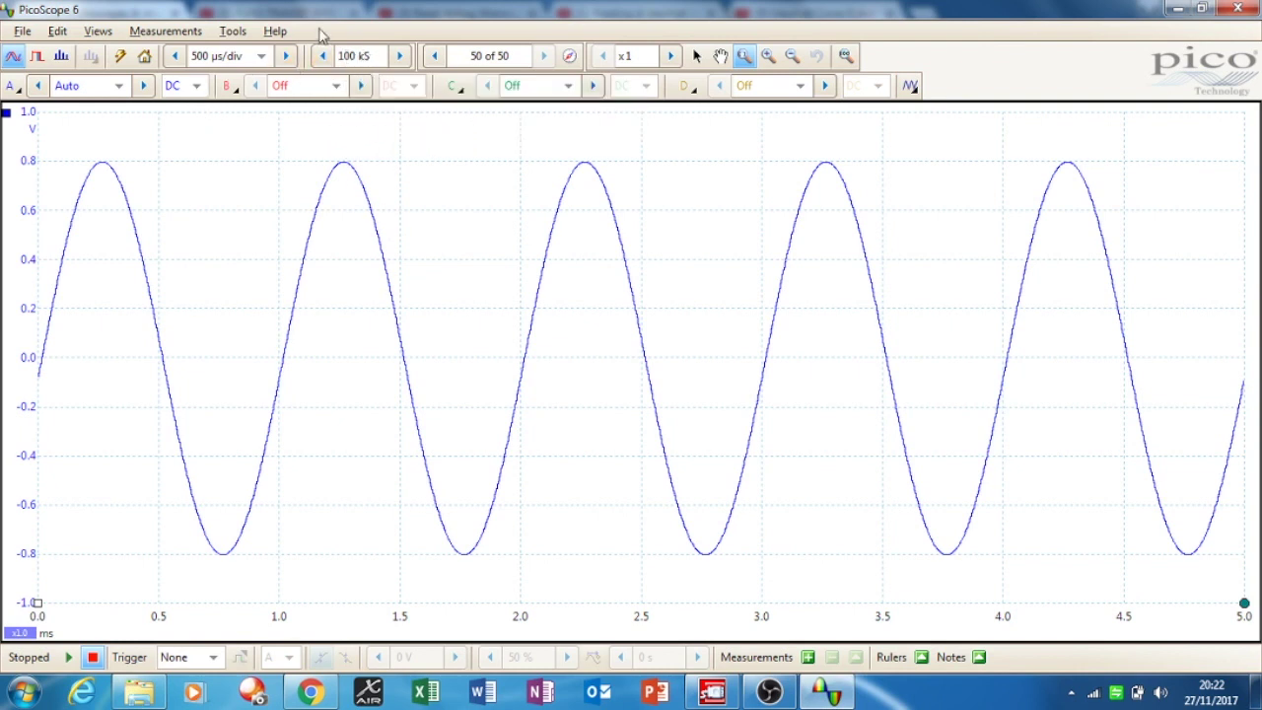
{"action": "left_click", "coordinate": [286, 57]}
{"action": "left_click", "coordinate": [286, 56]}
{"action": "left_click", "coordinate": [285, 56]}
{"action": "left_click", "coordinate": [286, 56]}
{"action": "left_click", "coordinate": [286, 56]}
{"action": "left_click", "coordinate": [286, 57]}
{"action": "left_click", "coordinate": [286, 57]}
{"action": "left_click", "coordinate": [286, 56]}
Capture the sine signal while raising the timebase to 1 s/div, stopping after about 6.8 s
{"action": "left_click", "coordinate": [69, 657]}
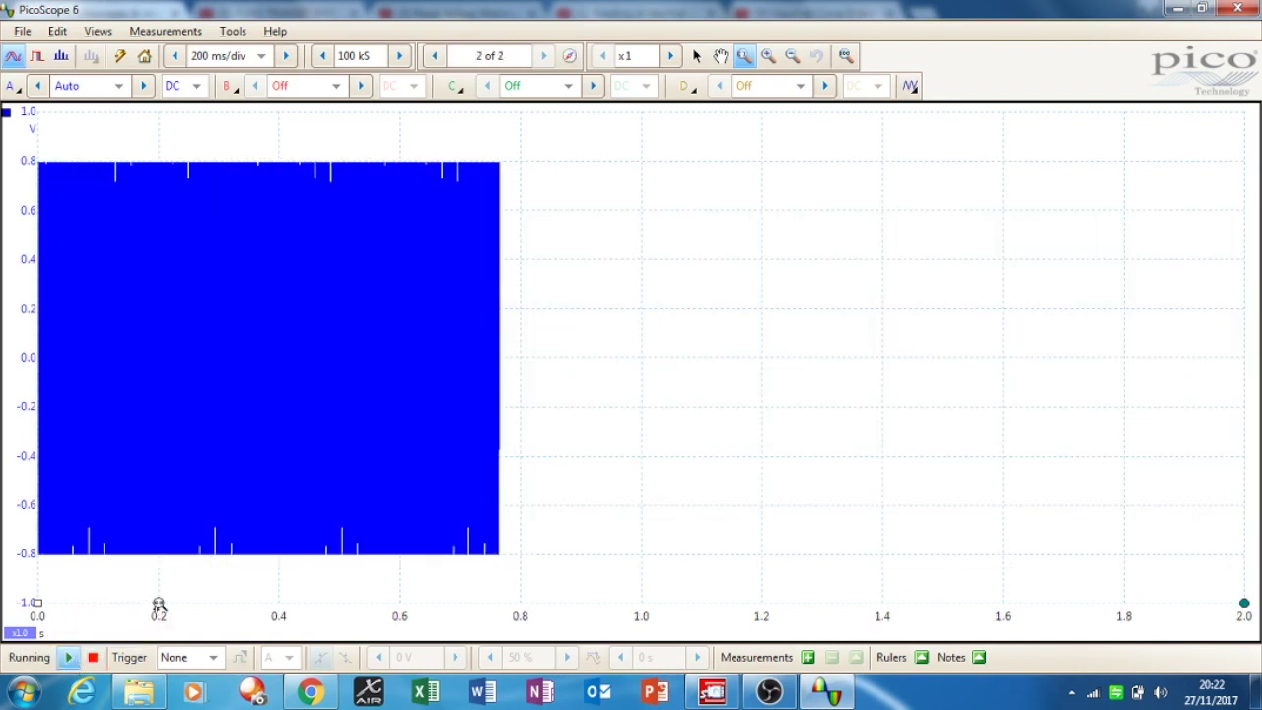
{"action": "left_click", "coordinate": [285, 56]}
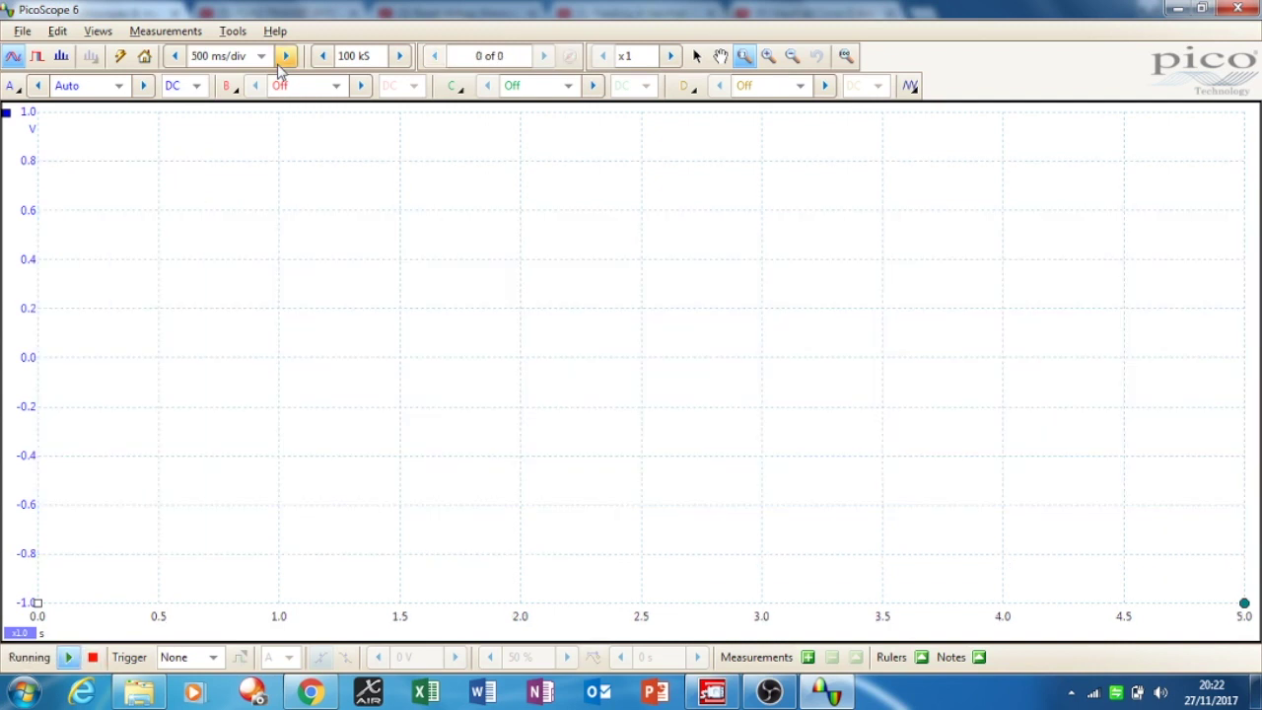
{"action": "left_click", "coordinate": [284, 56]}
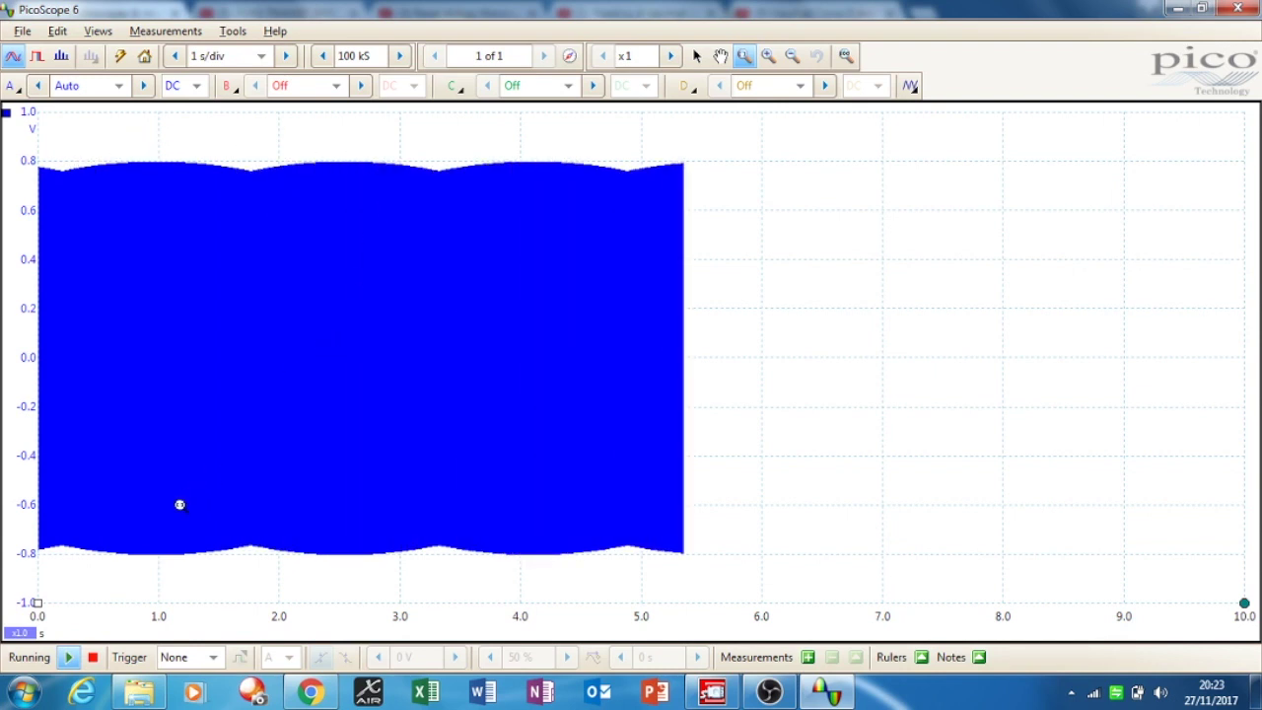
{"action": "left_click", "coordinate": [91, 657]}
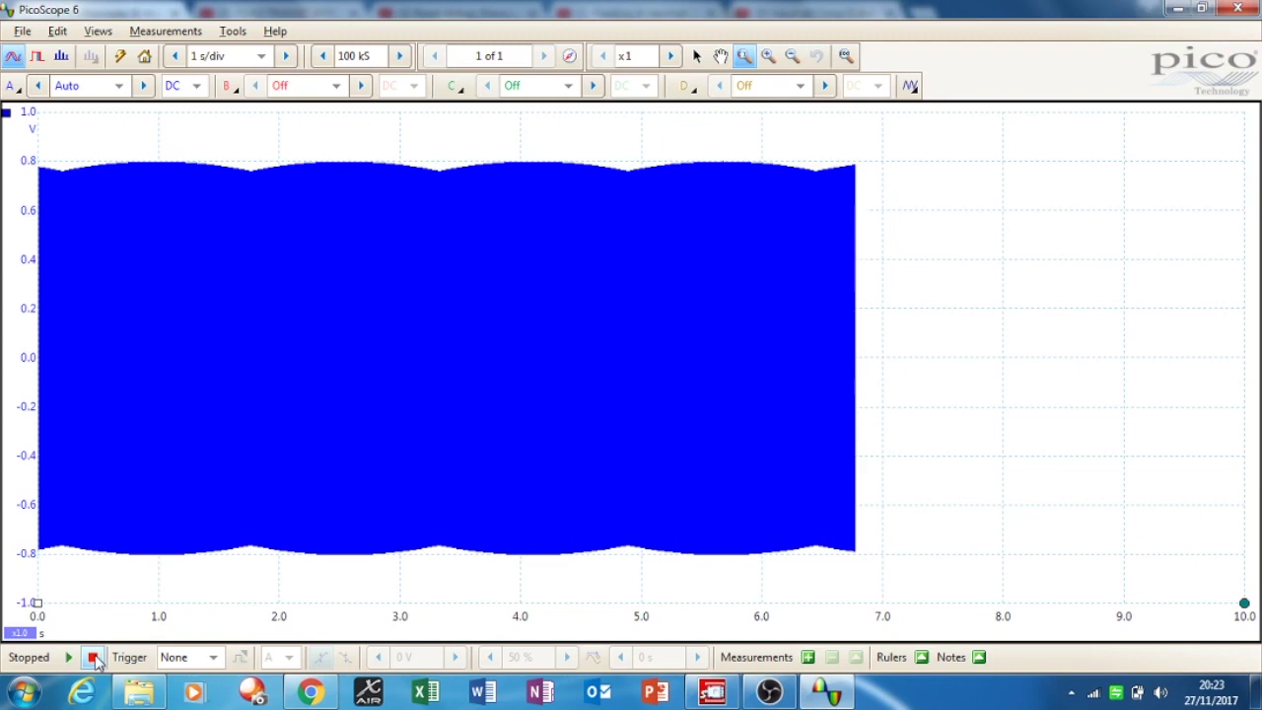
Zoom in three times until jagged single sine cycles show, then raise samples above 100 kS
{"action": "left_click_drag", "start_coordinate": [450, 151], "coordinate": [495, 574]}
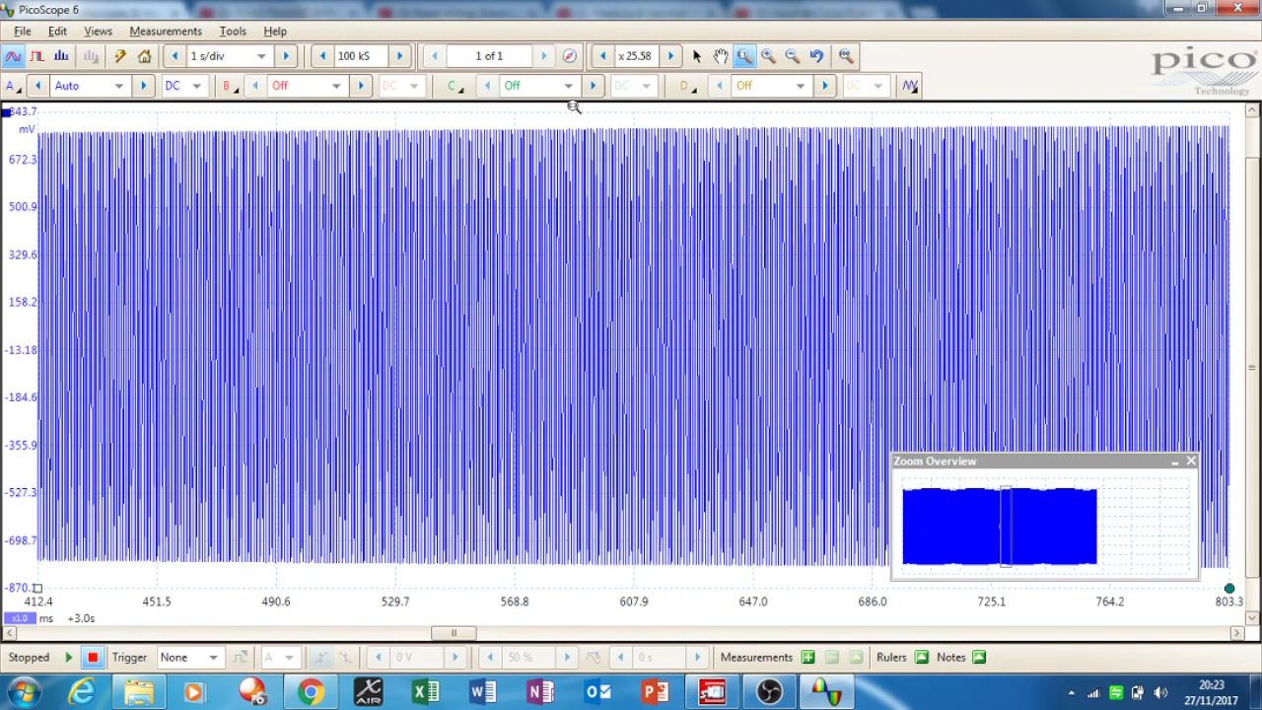
{"action": "left_click_drag", "start_coordinate": [558, 112], "coordinate": [652, 589]}
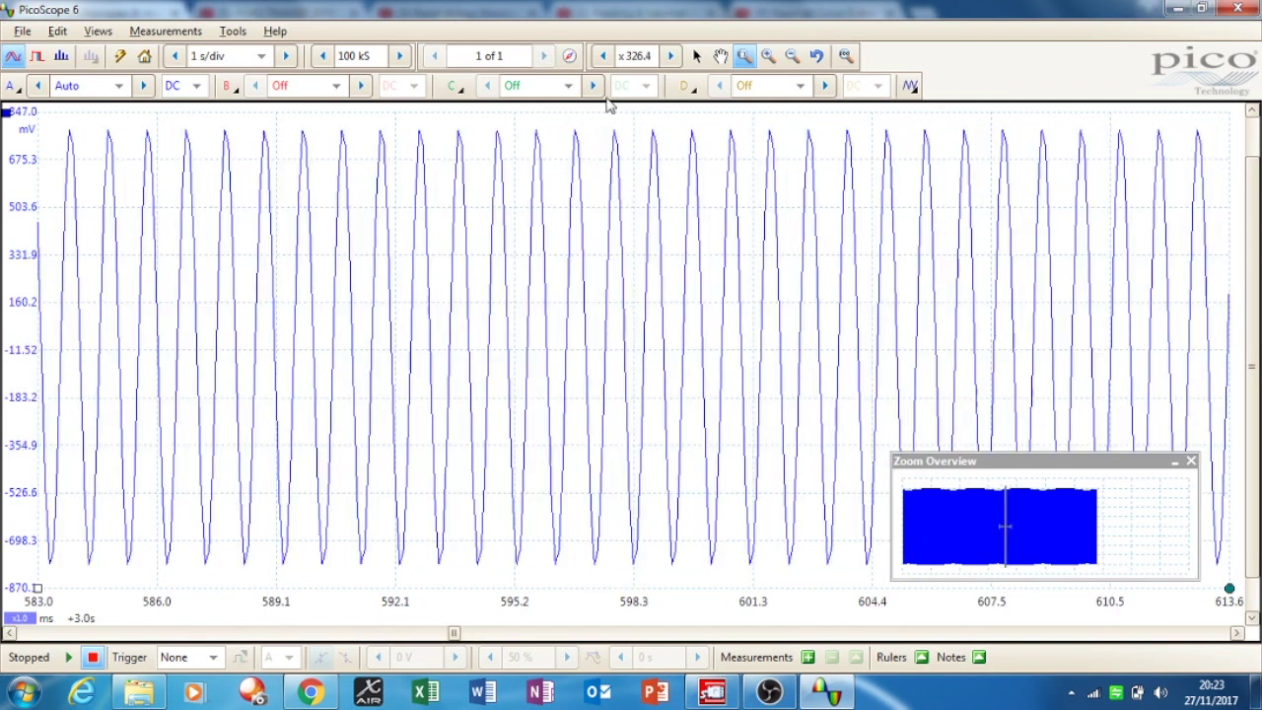
{"action": "left_click_drag", "start_coordinate": [598, 114], "coordinate": [664, 563]}
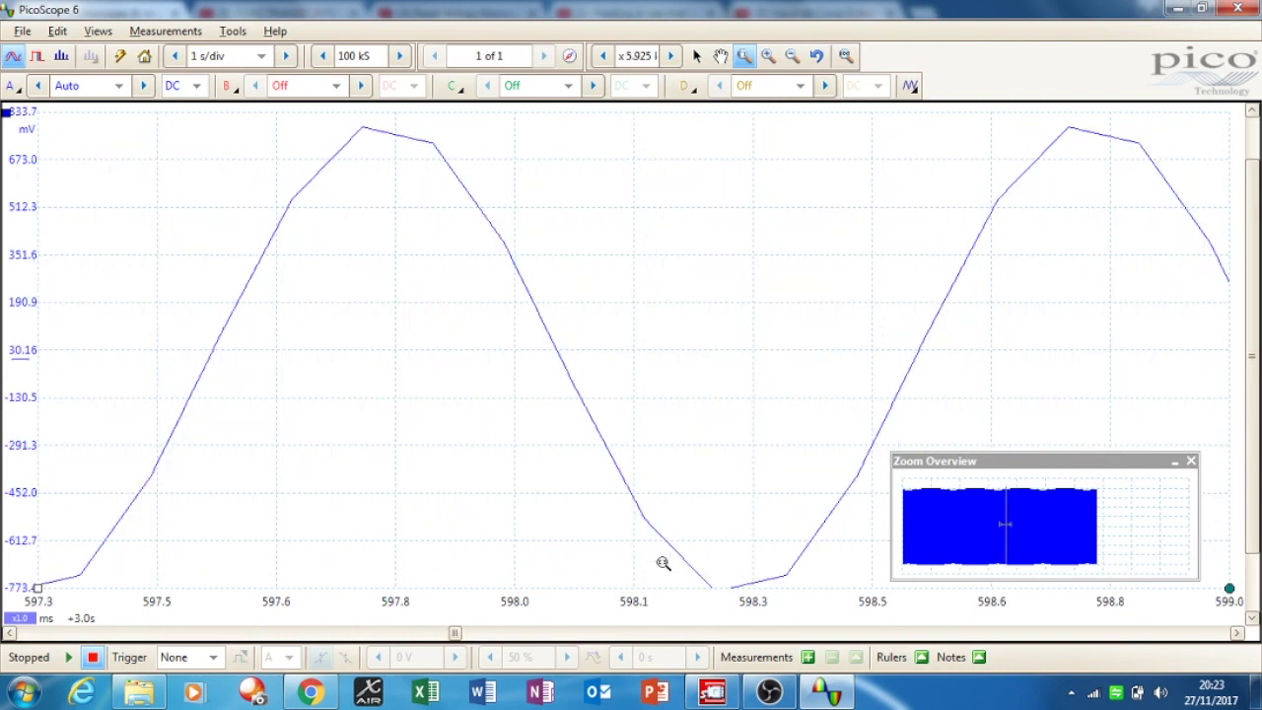
{"action": "left_click", "coordinate": [399, 57]}
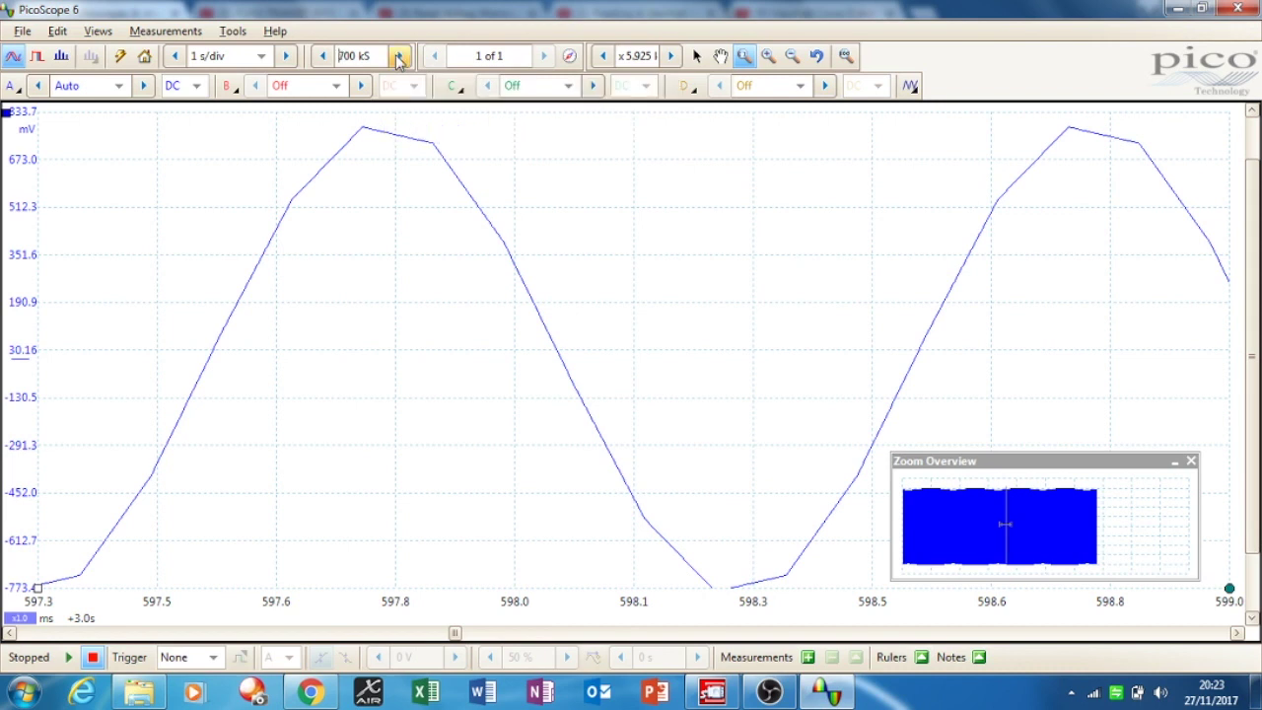
Raise the sample count to 1 MS and take a fresh capture, resetting the view before stopping
{"action": "left_click", "coordinate": [399, 57]}
{"action": "left_click", "coordinate": [398, 57]}
{"action": "left_click", "coordinate": [68, 657]}
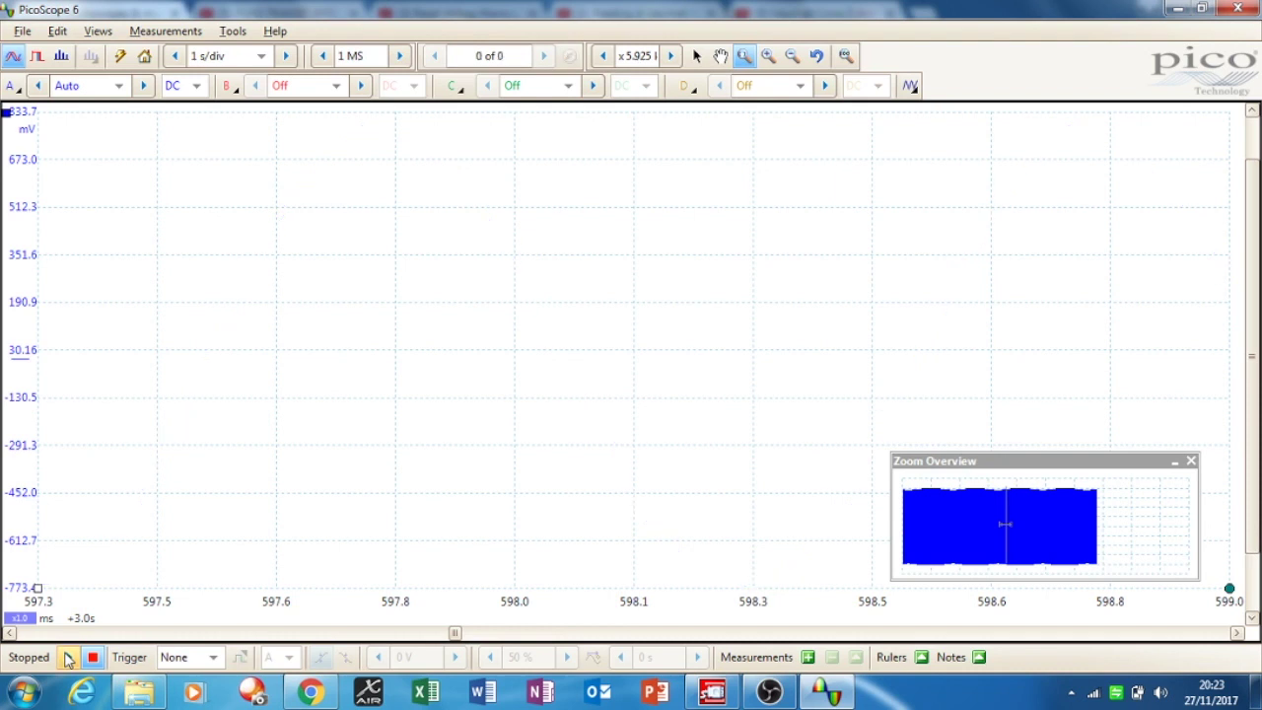
{"action": "left_click", "coordinate": [68, 658]}
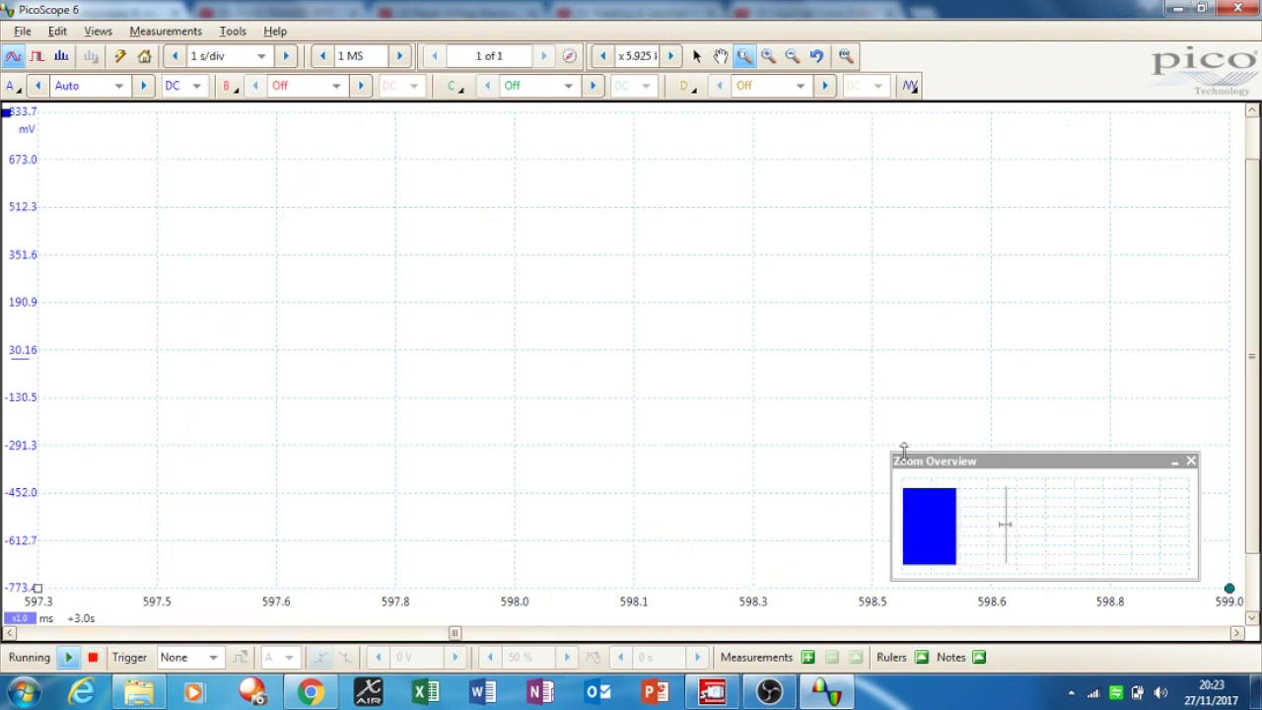
{"action": "left_click", "coordinate": [1191, 460]}
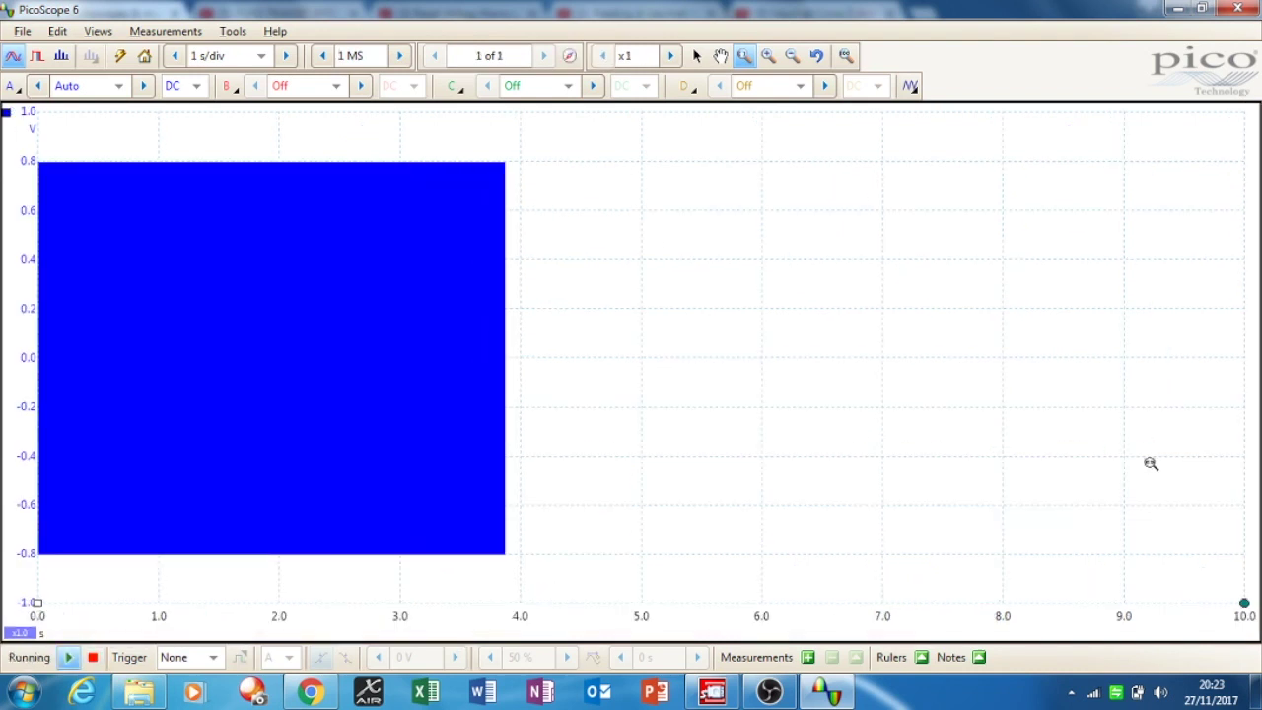
{"action": "left_click", "coordinate": [93, 658]}
Zoom into the 1 MS capture three times until smooth sine cycles show
{"action": "left_click_drag", "start_coordinate": [562, 136], "coordinate": [605, 571]}
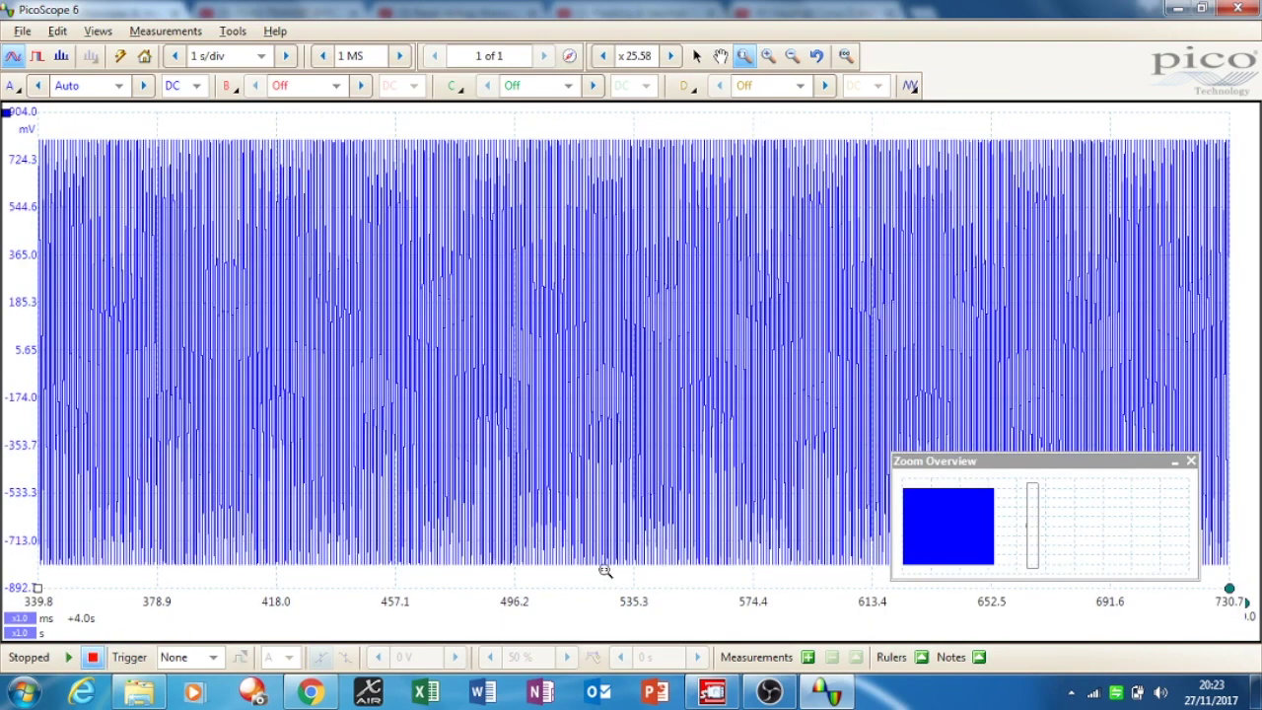
{"action": "left_click_drag", "start_coordinate": [592, 121], "coordinate": [670, 577]}
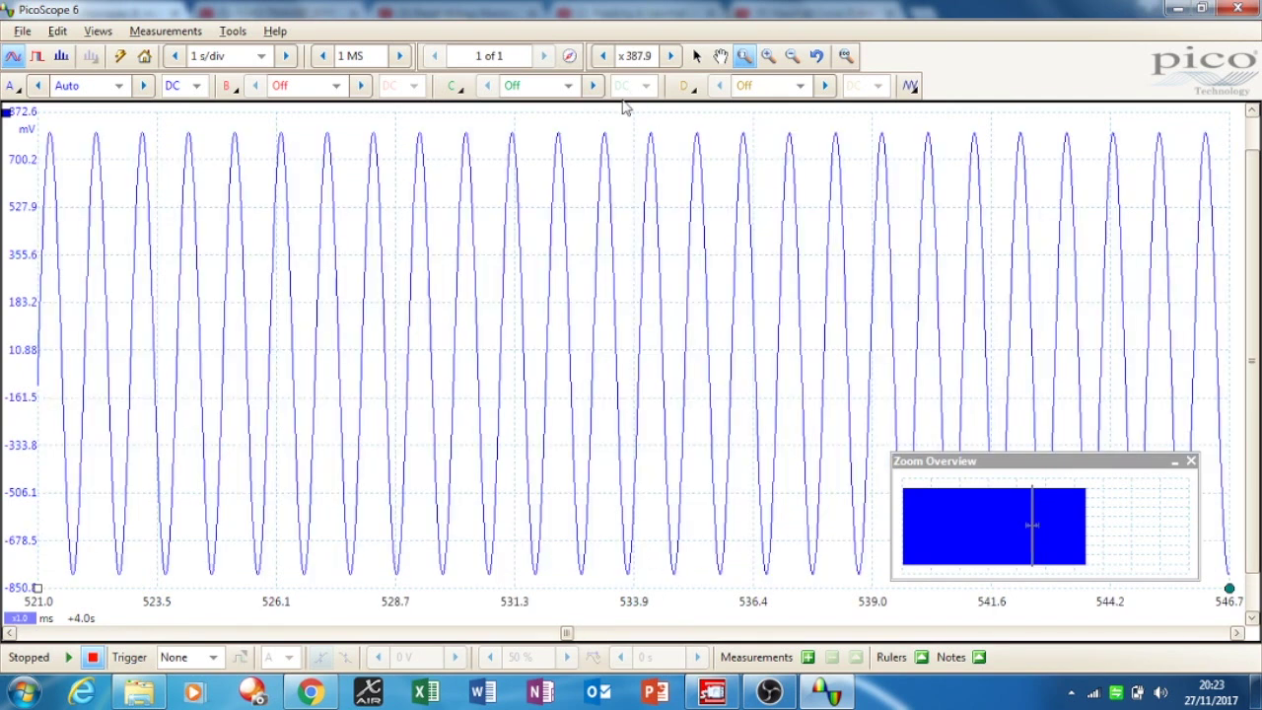
{"action": "left_click_drag", "start_coordinate": [620, 114], "coordinate": [777, 579]}
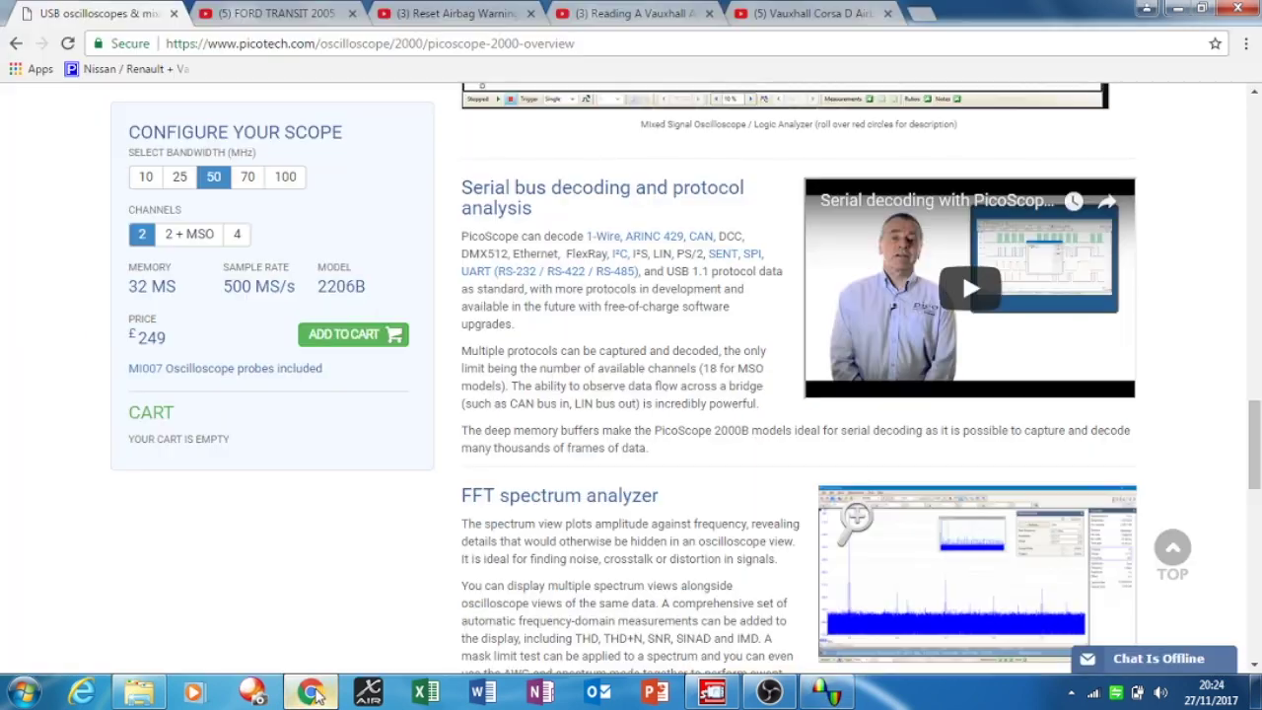
In the browser, choose 10 MHz bandwidth, showing the 2204A with 8 kS memory at £99
{"action": "left_click", "coordinate": [311, 692]}
{"action": "left_click", "coordinate": [146, 180]}
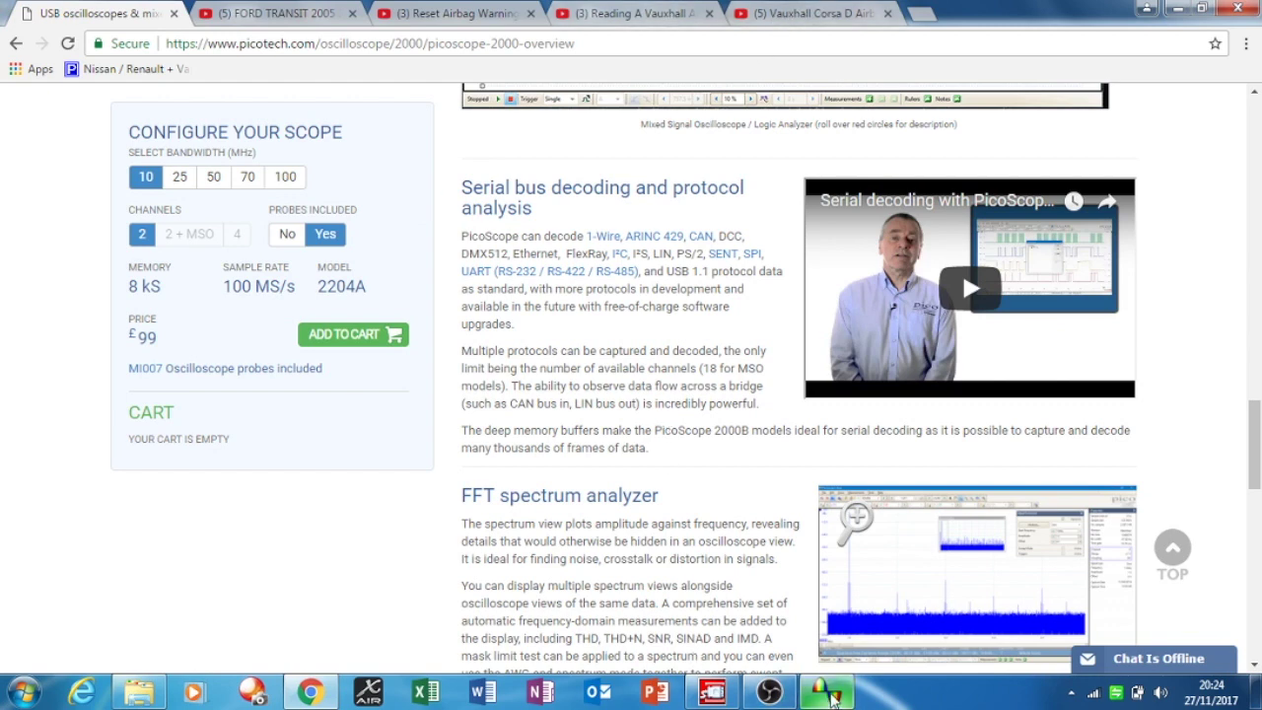
Bring PicoScope 6 back to show the zoomed-in, smooth 1 MS sine capture
{"action": "left_click", "coordinate": [834, 697]}
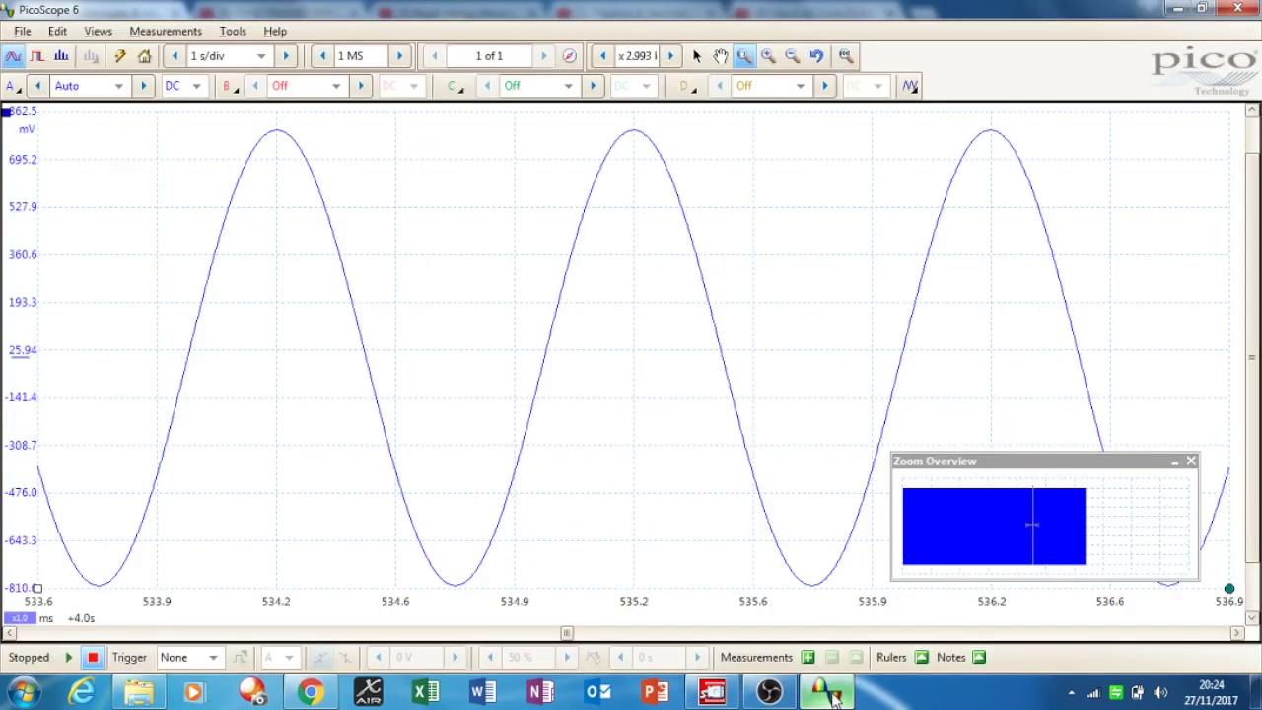